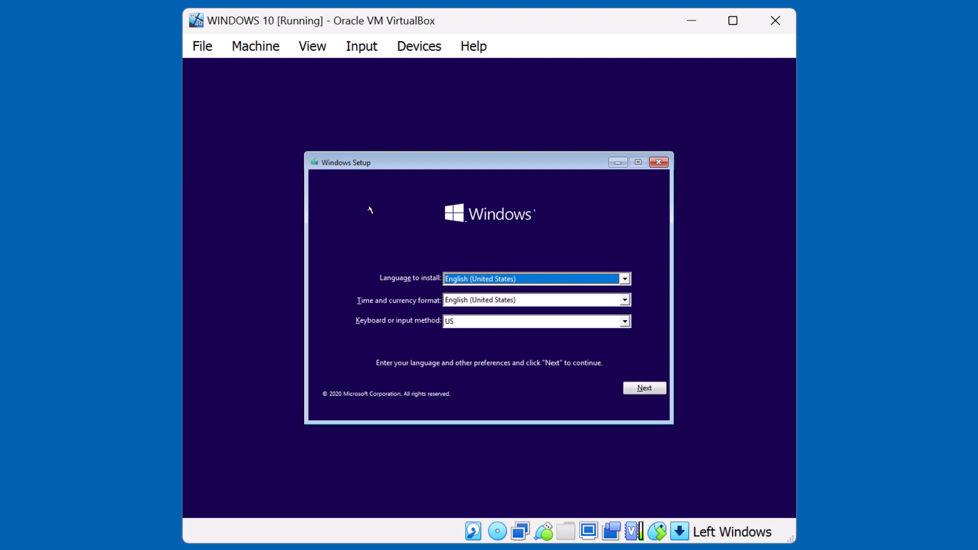
Step: Start installing Windows 10 Pro with the English (United States) language and US keyboard defaults, without a product key
left_click(652, 390)
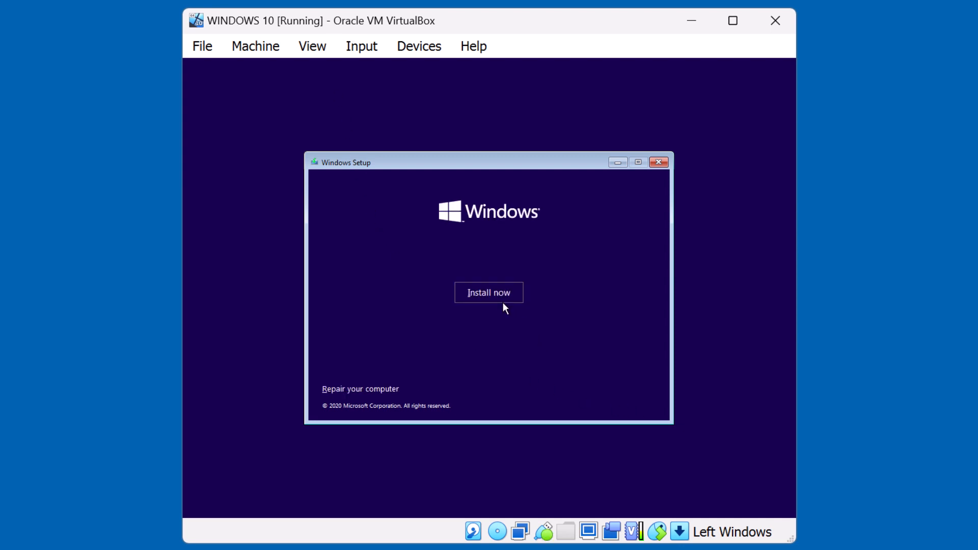
left_click(490, 294)
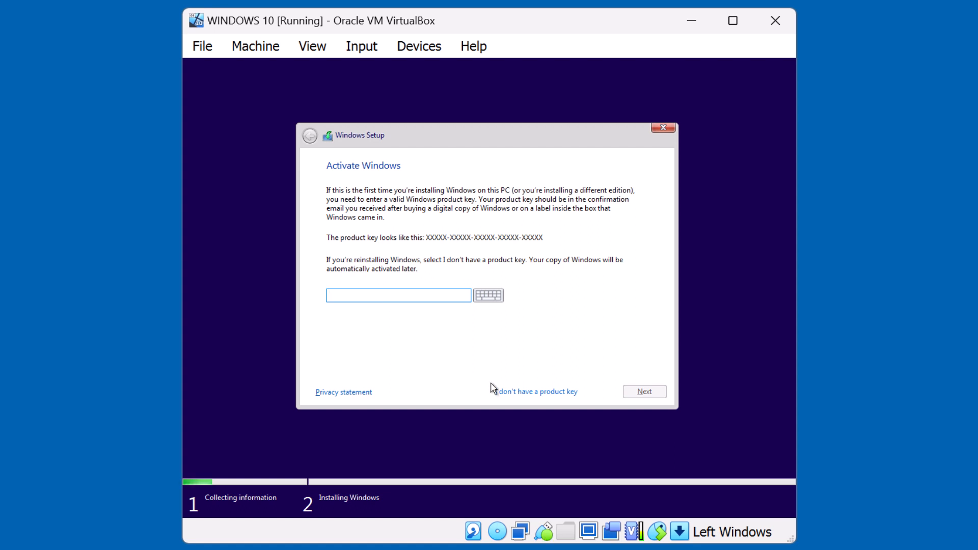
left_click(530, 393)
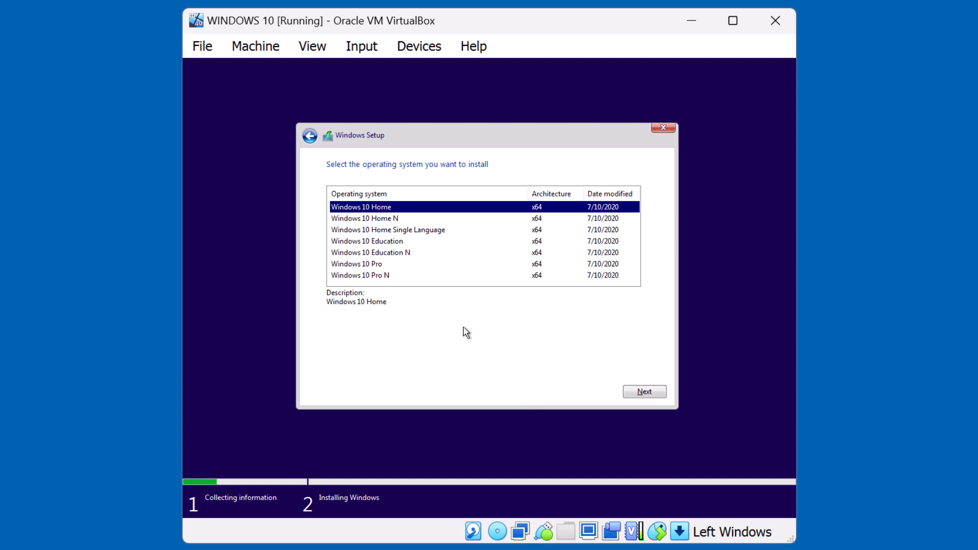
left_click(381, 265)
left_click(640, 396)
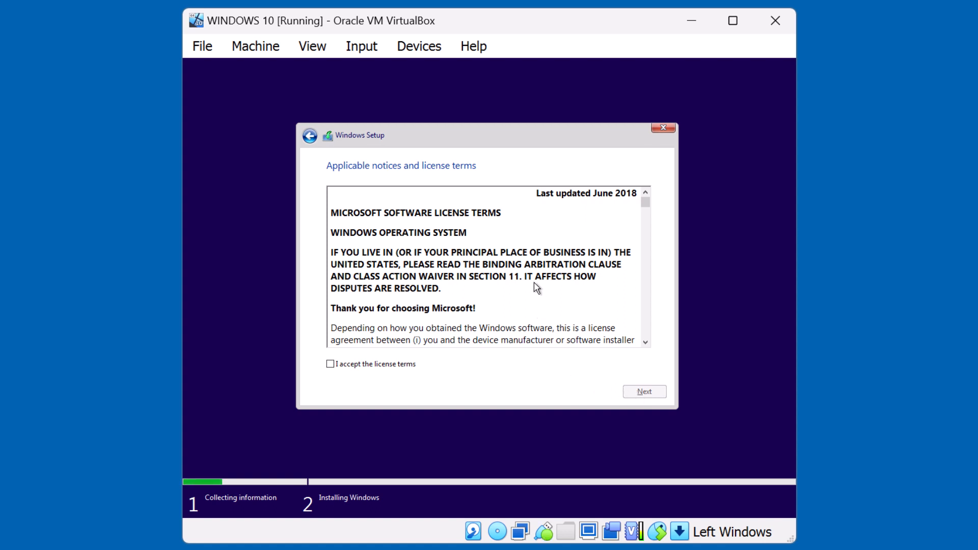
Step: Review and accept the license terms, and run a custom Windows-only installation onto the unallocated space of Drive 0
scroll(528, 284, "down", 4)
scroll(528, 284, "down", 12)
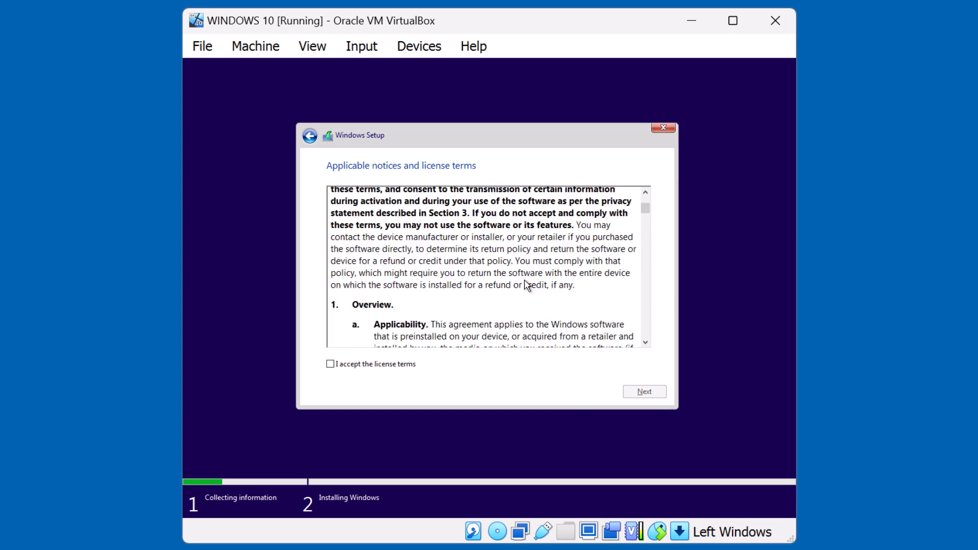
scroll(519, 289, "down", 8)
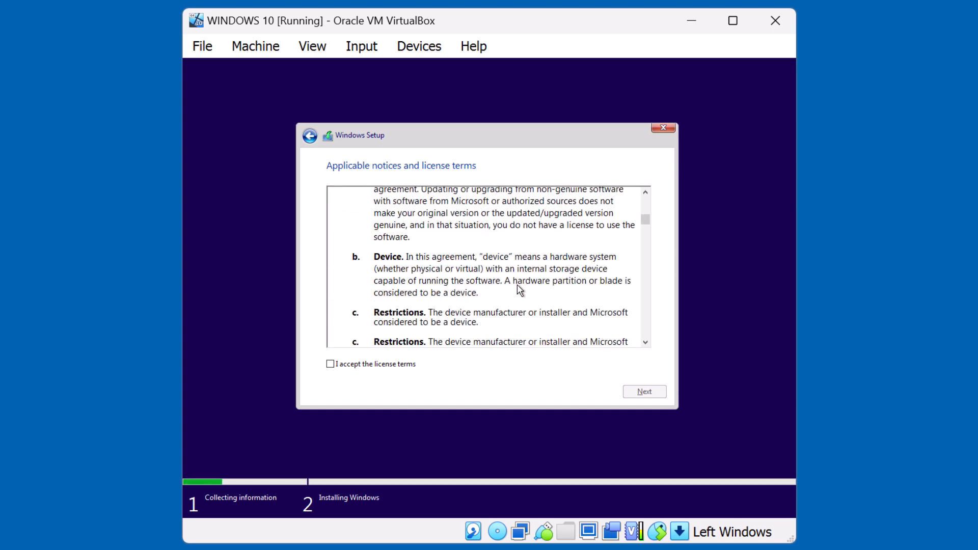
left_click(332, 364)
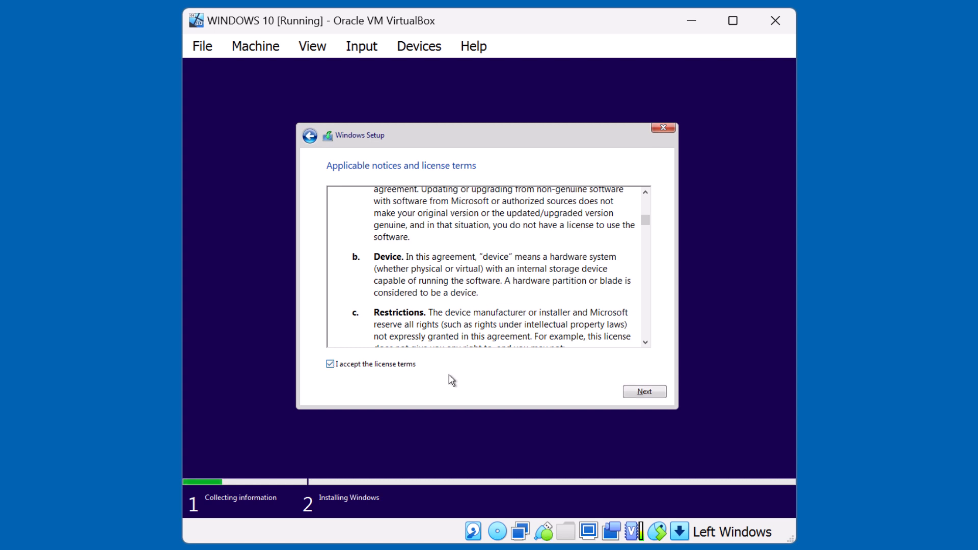
left_click(630, 395)
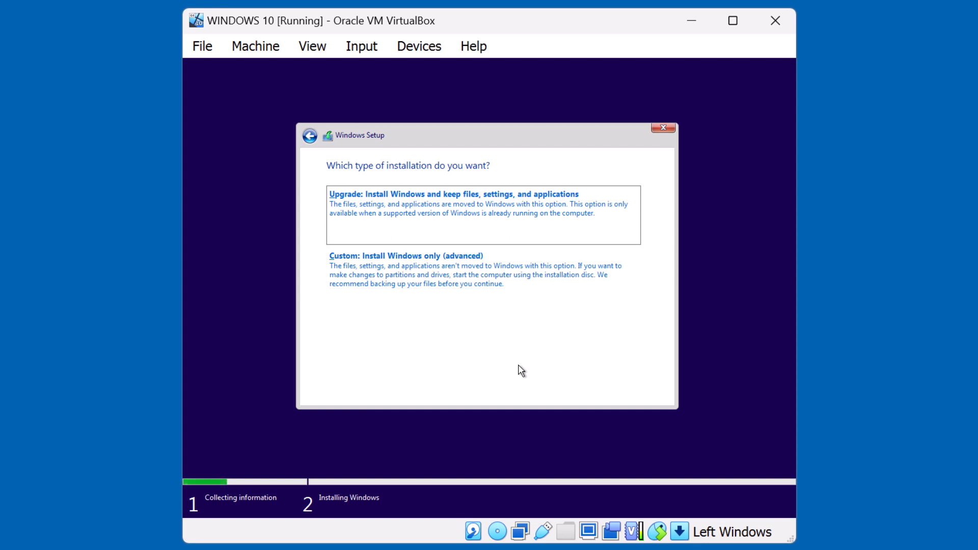
left_click(413, 287)
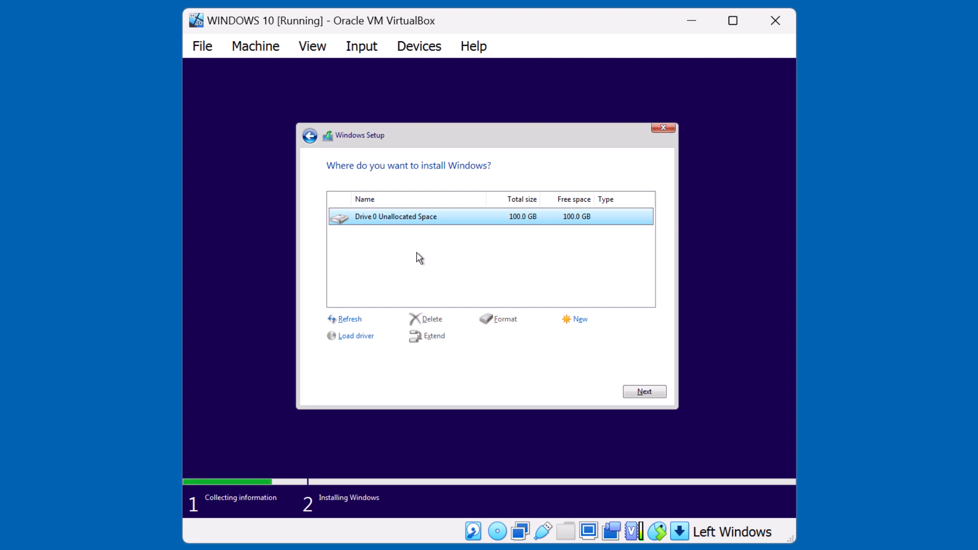
left_click(638, 392)
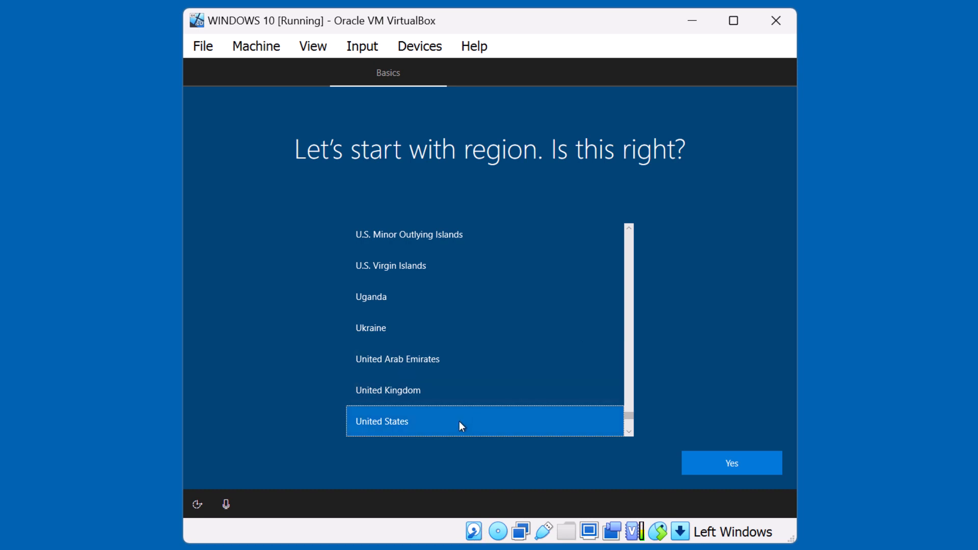
Step: Set the region to United States with only the US keyboard layout, and skip the Windows feature update for now
left_click(729, 464)
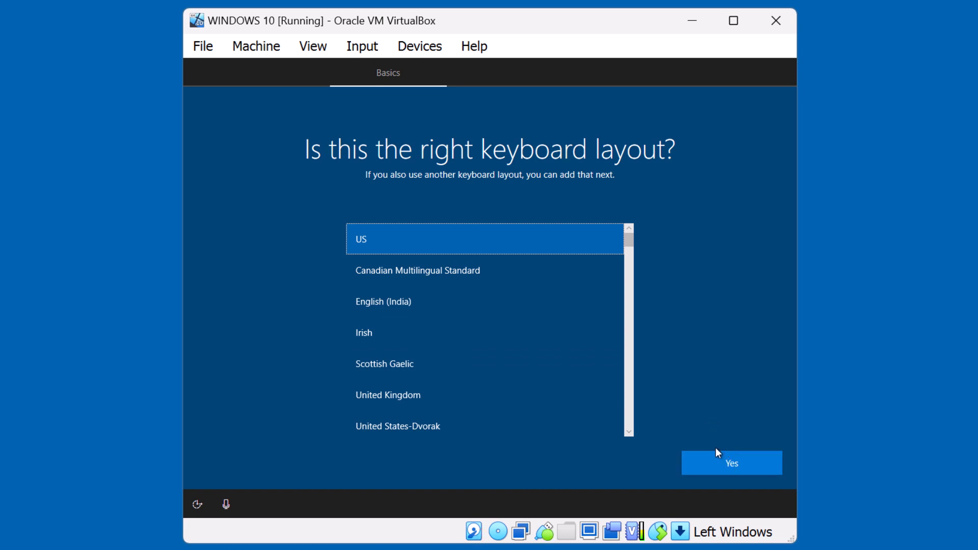
left_click(721, 461)
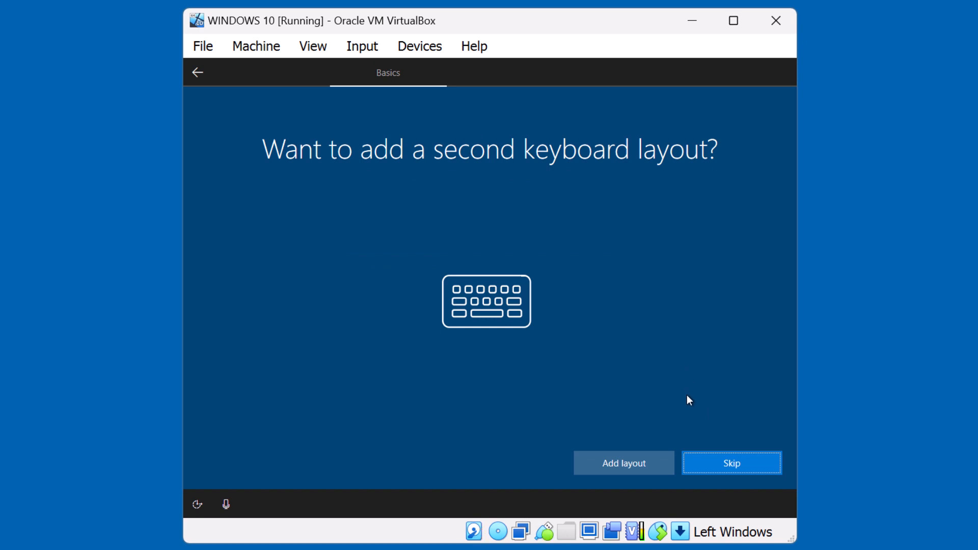
left_click(721, 463)
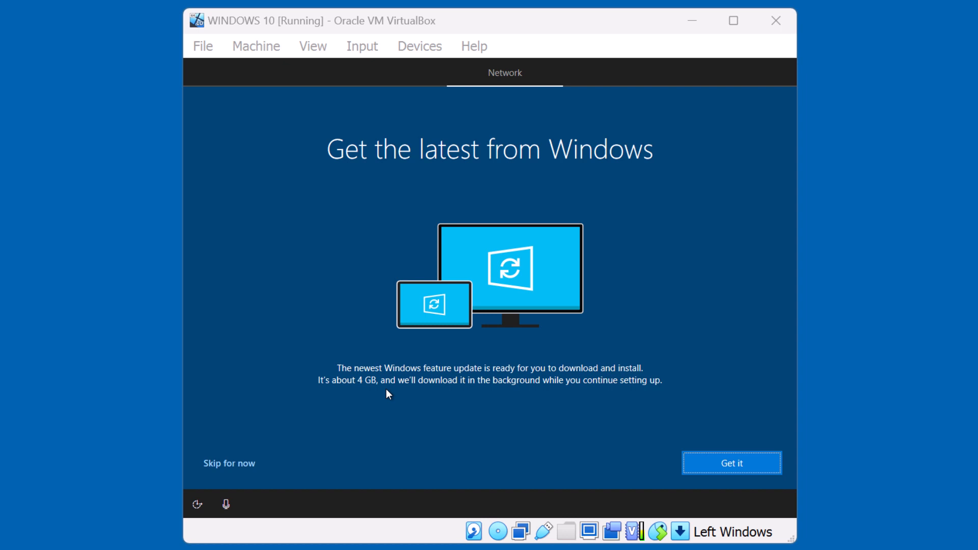
left_click(250, 460)
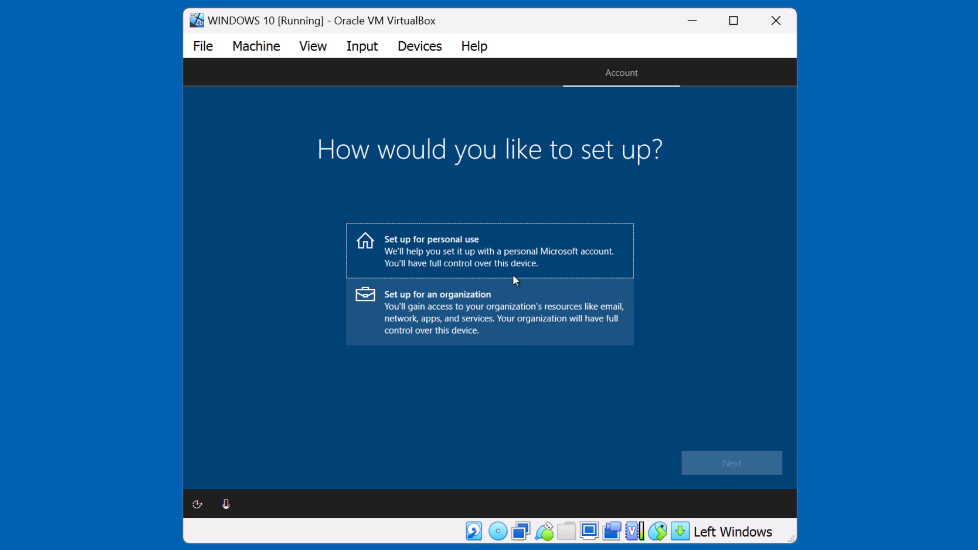
Step: Set the device up for personal use with an offline account and the limited experience
left_click(496, 260)
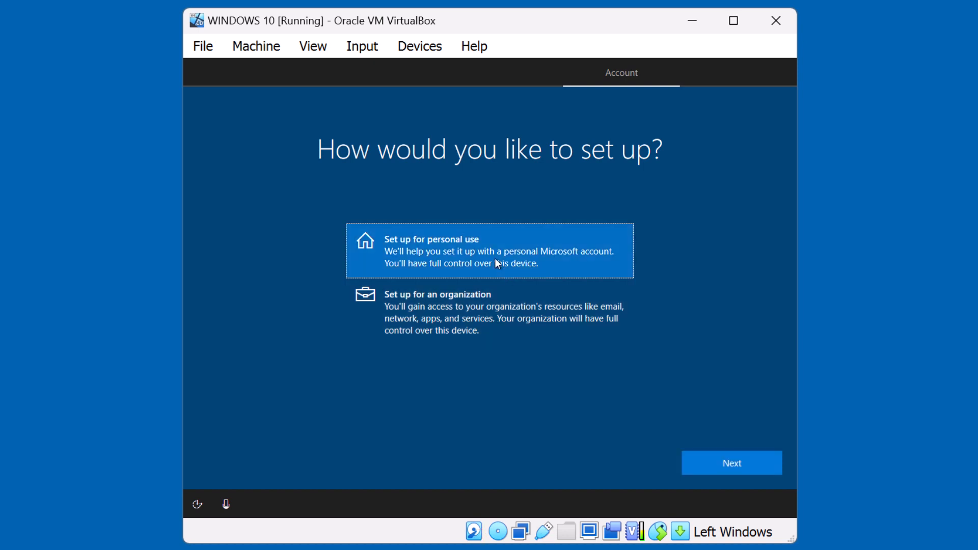
left_click(727, 464)
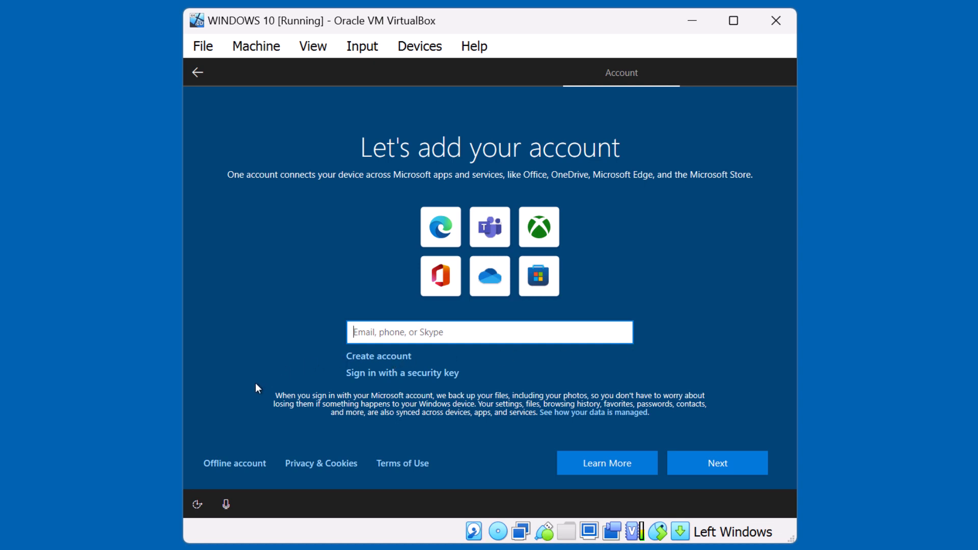
left_click(242, 464)
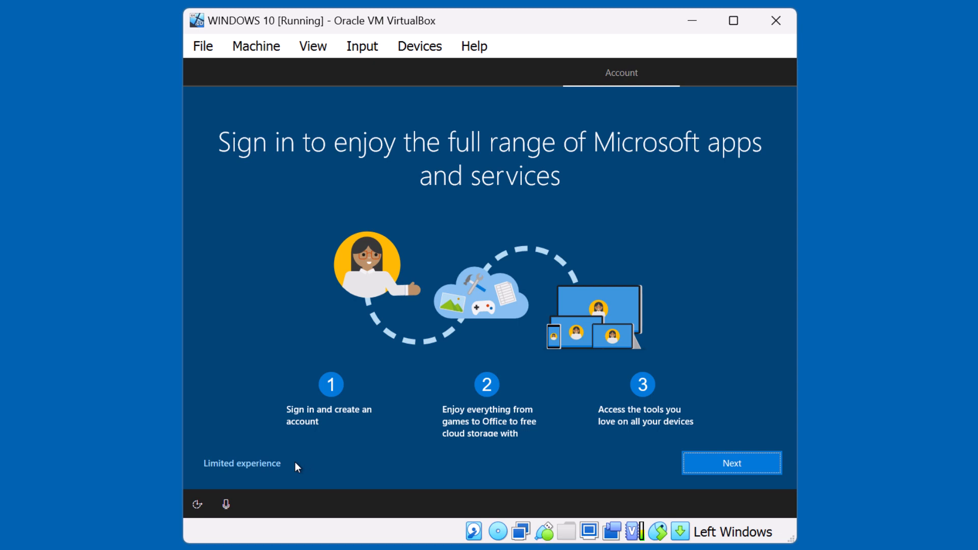
left_click(262, 467)
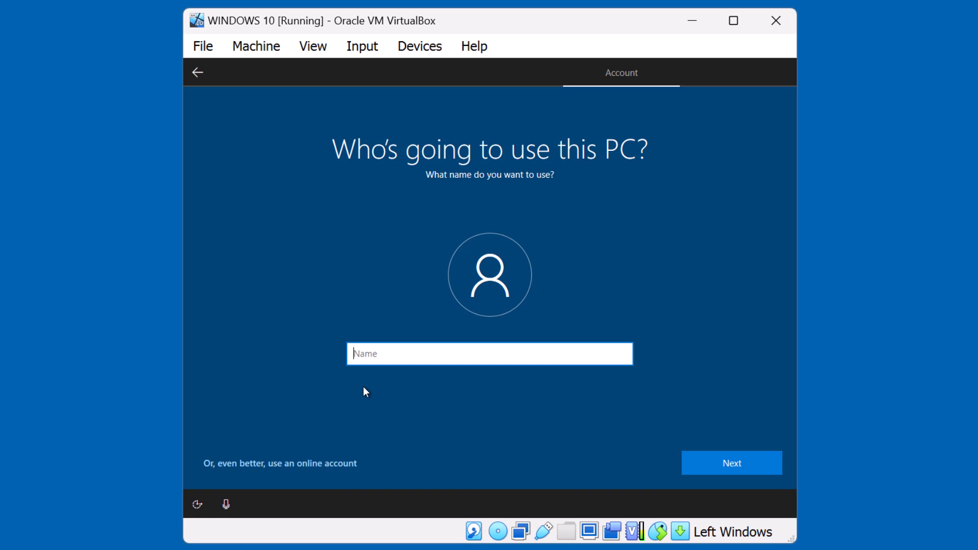
Step: Name the local account Admin, and enter and confirm its password
type("Admin")
left_click(711, 462)
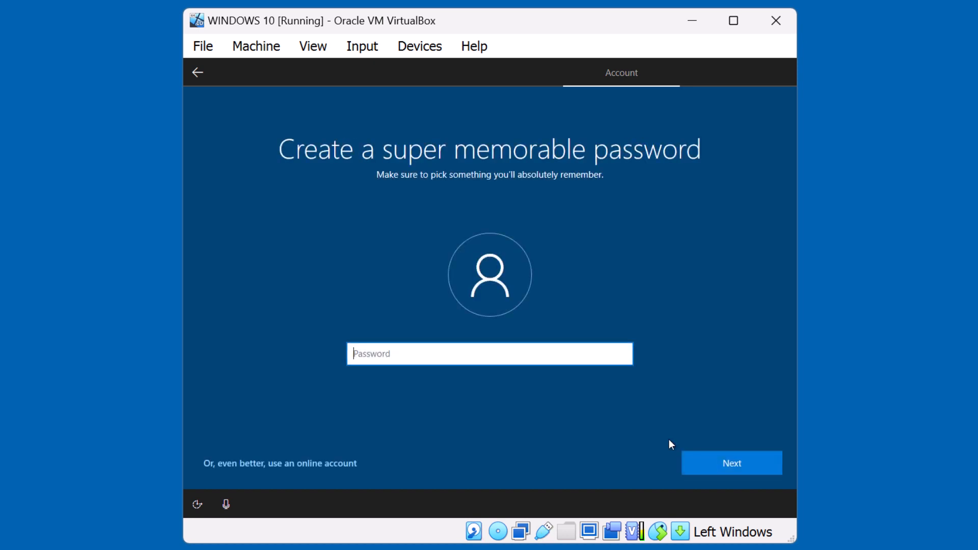
type("•••••••••")
left_click(722, 463)
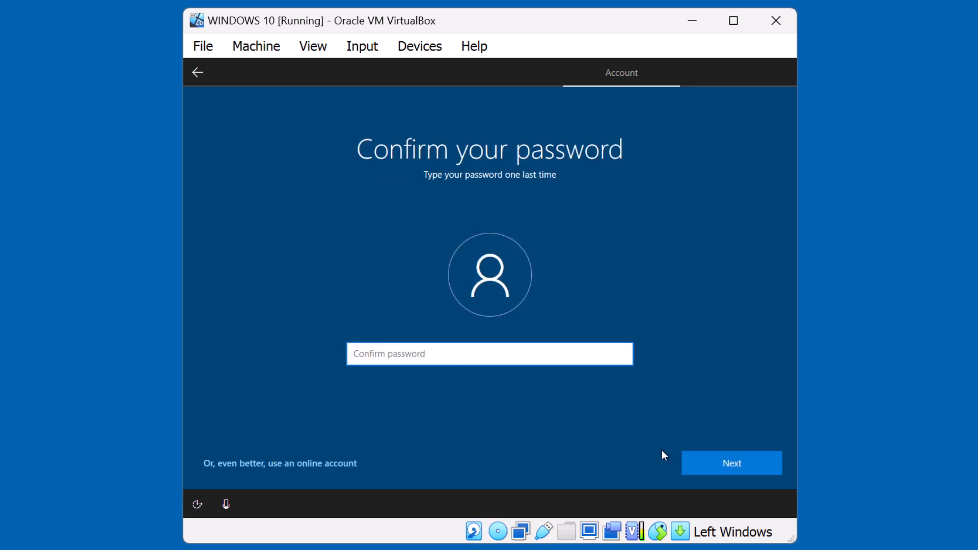
type("••••")
key("Return")
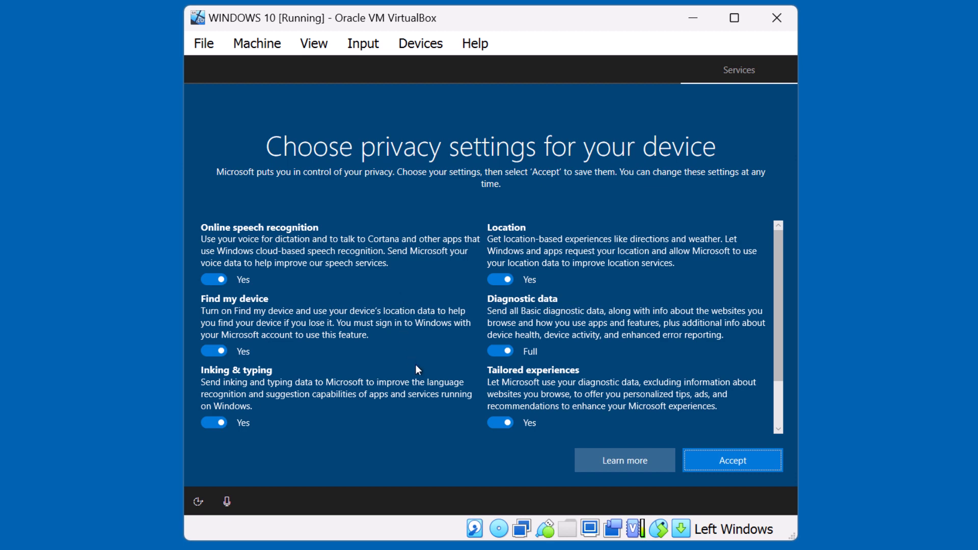
Step: Accept the default privacy settings and choose Business as the planned use of the device
left_click(717, 465)
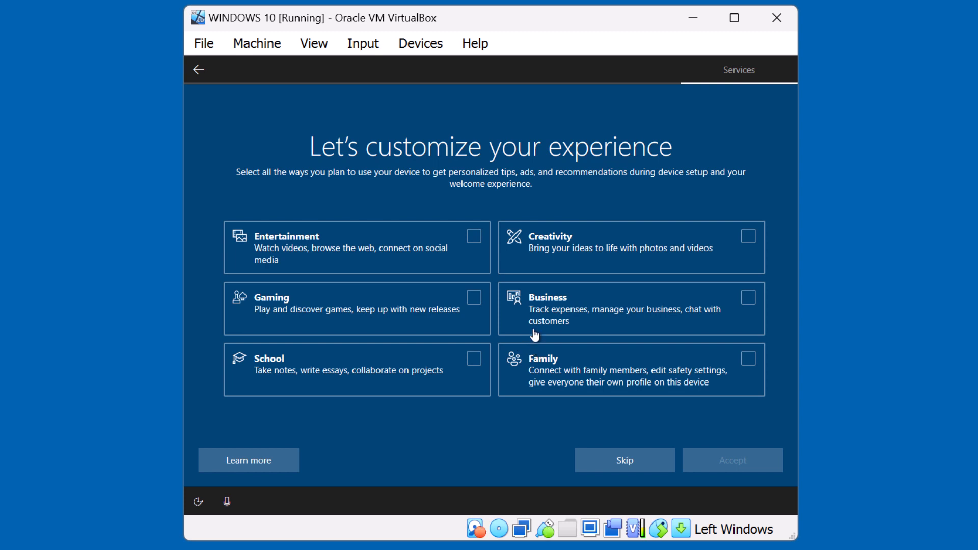
left_click(742, 302)
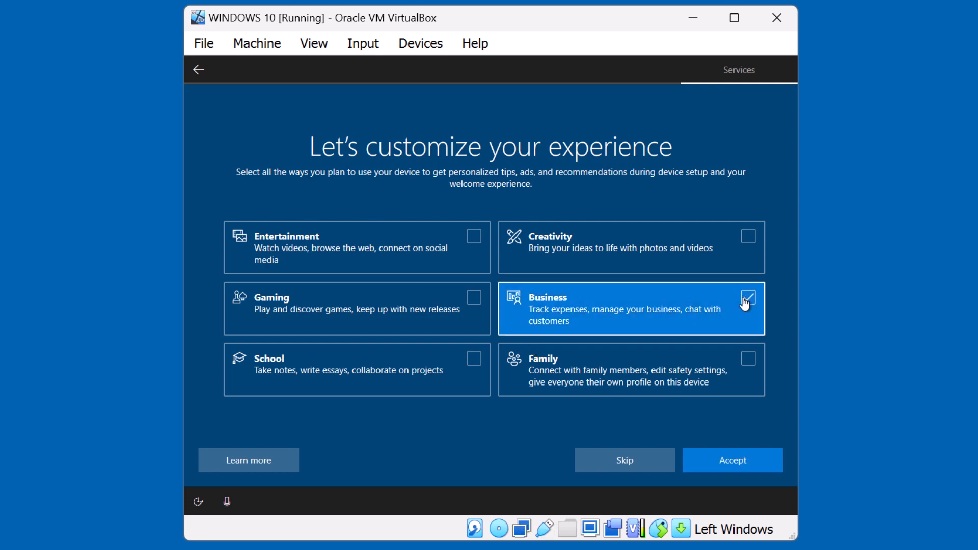
left_click(732, 457)
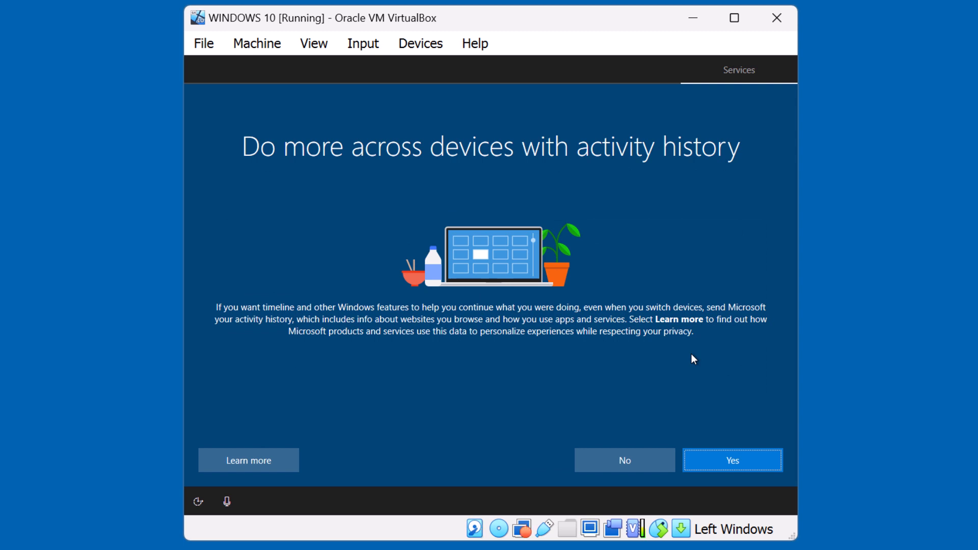
Step: Decline sending activity history to Microsoft and leave Cortana turned down for now
left_click(626, 460)
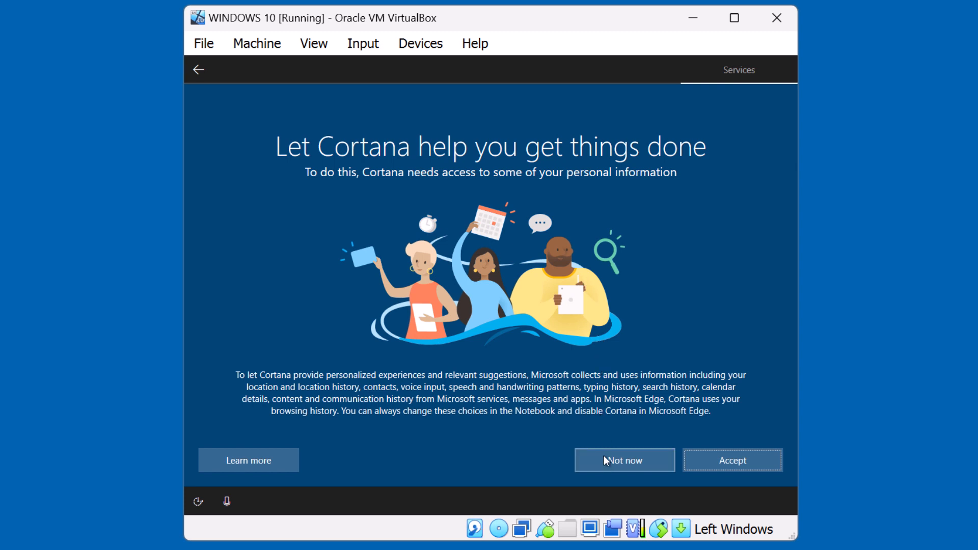
left_click(625, 465)
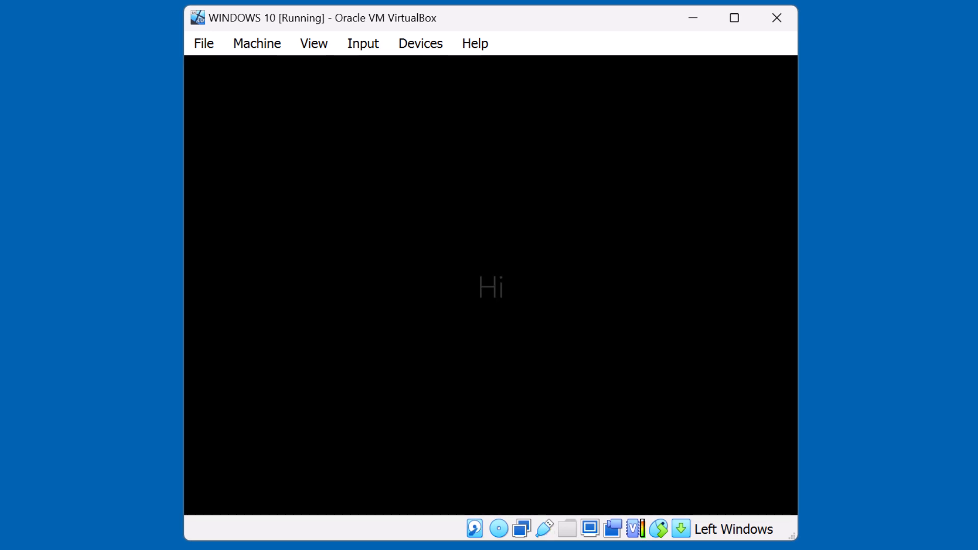